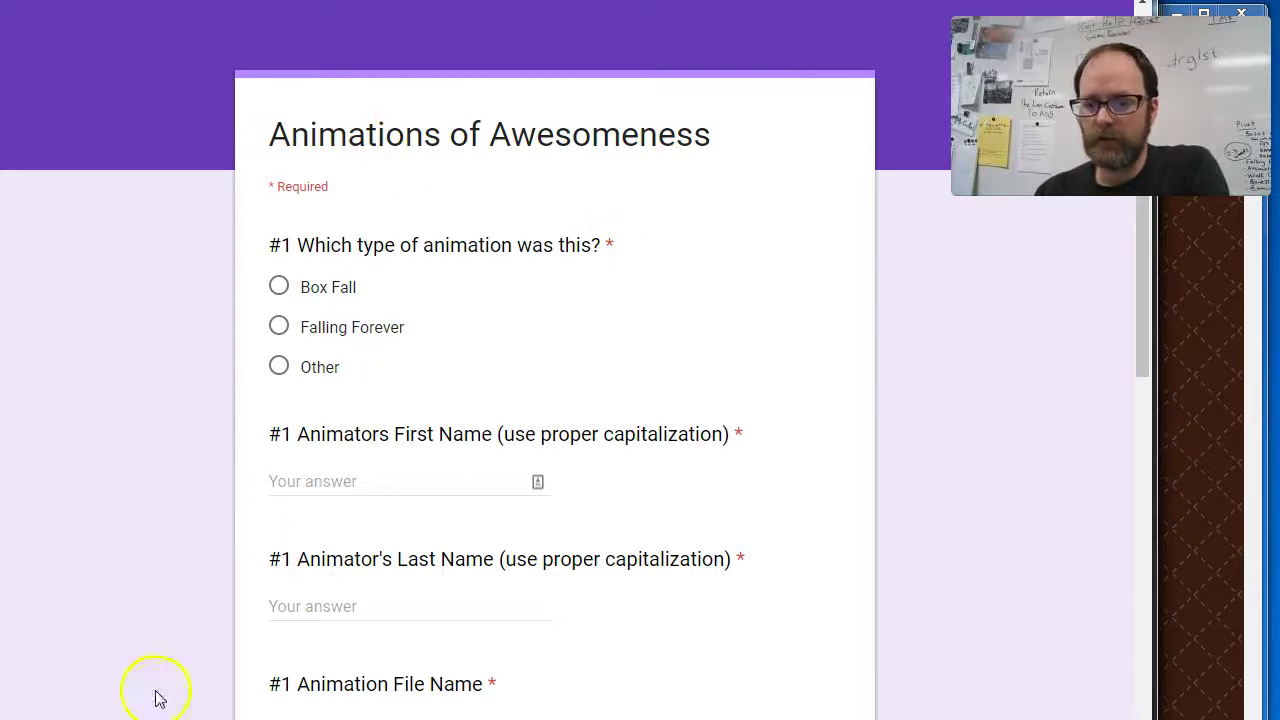
- Switch from the Animations of Awesomeness form to the shared Drive GIF folder window
key("alt+Tab")
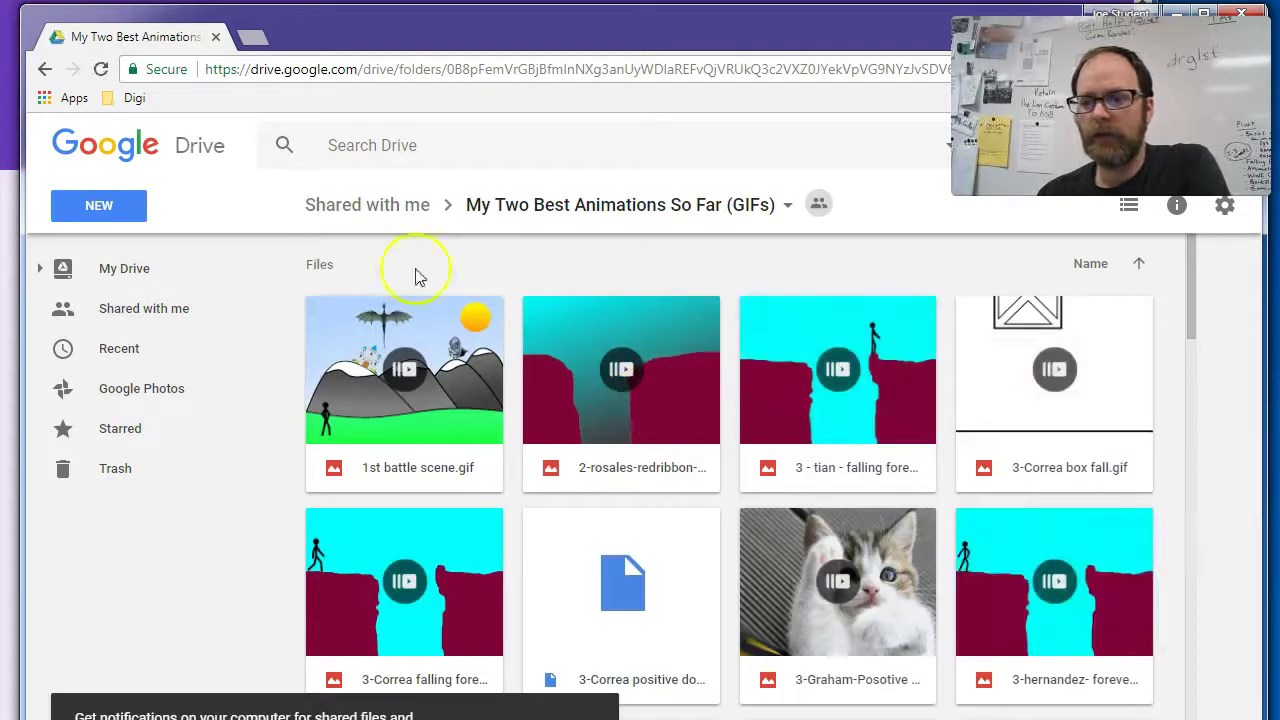
- Browse the My Two Best Animations So Far (GIFs) folder and select 1st battle scene.gif
left_click_drag(500, 34, 465, 17)
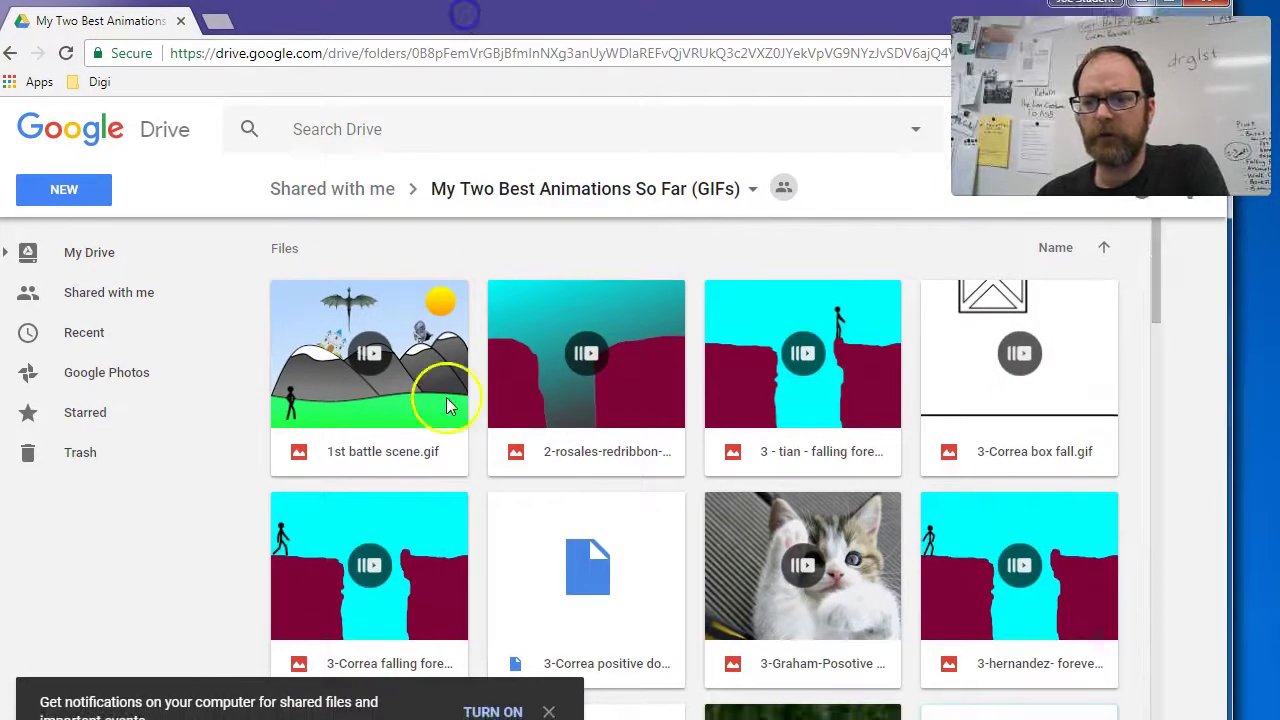
scroll(563, 423, "down", 2)
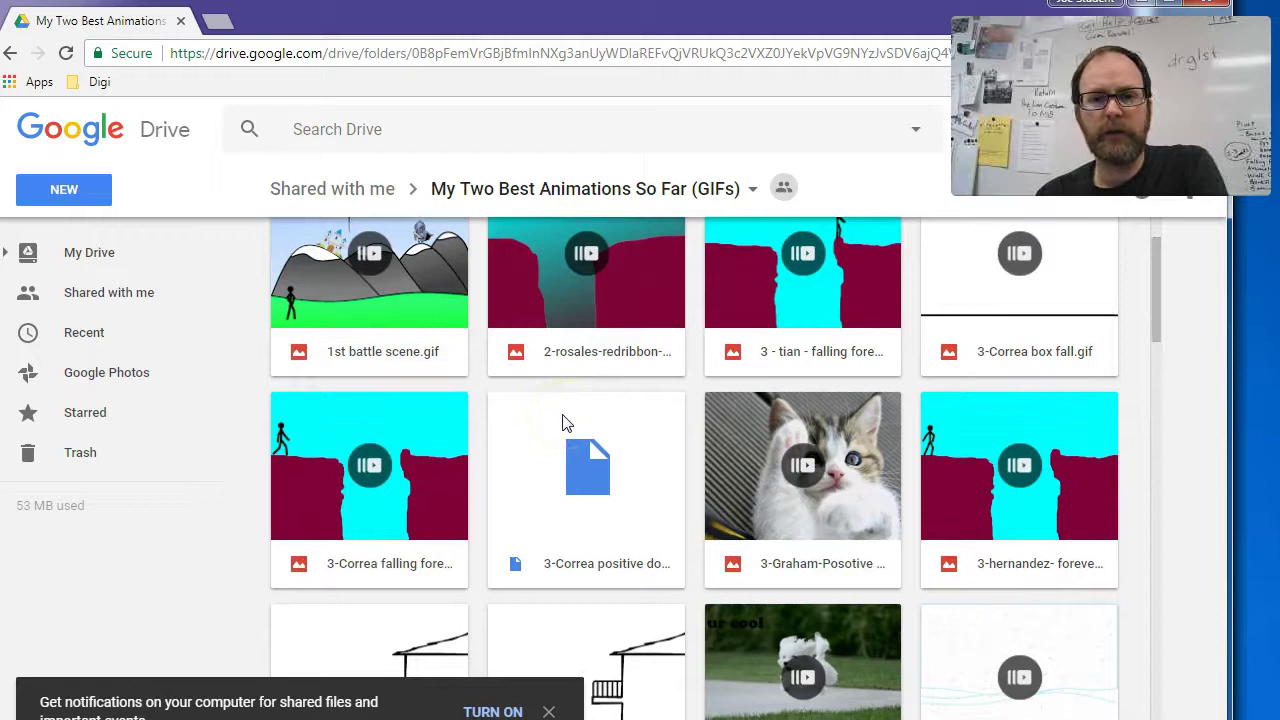
scroll(556, 424, "up", 2)
scroll(617, 402, "down", 2)
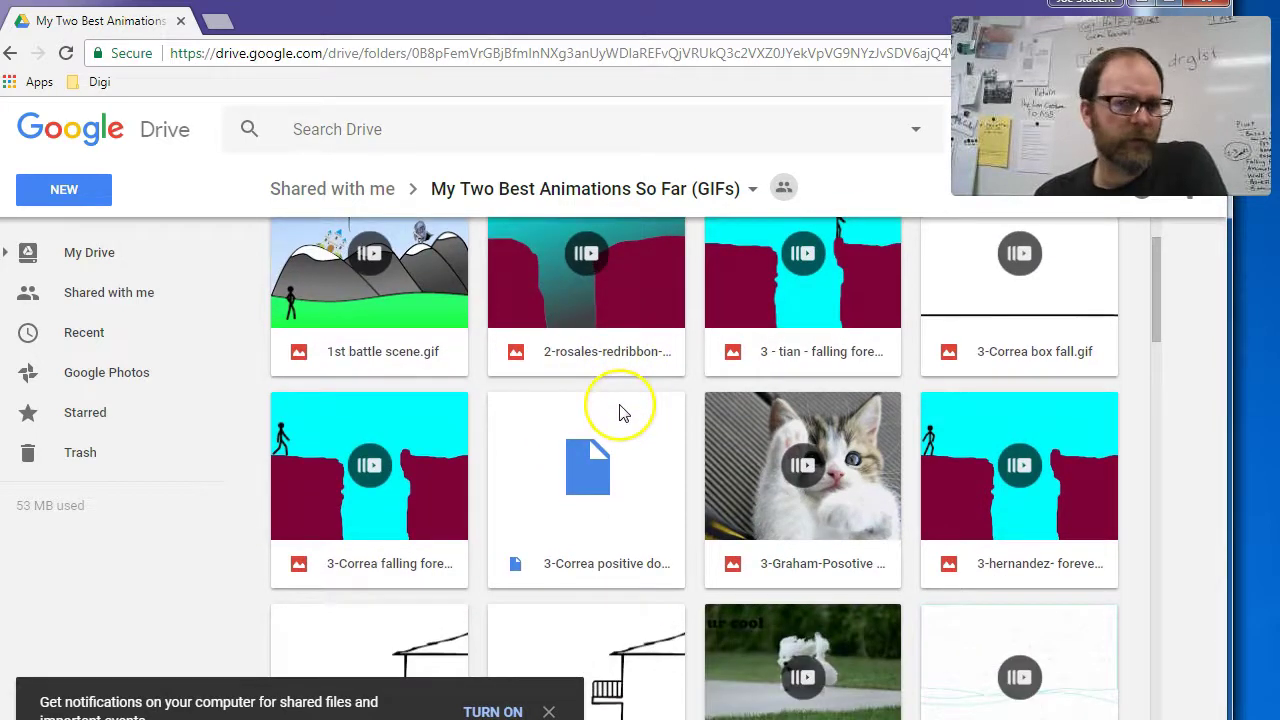
scroll(619, 404, "up", 2)
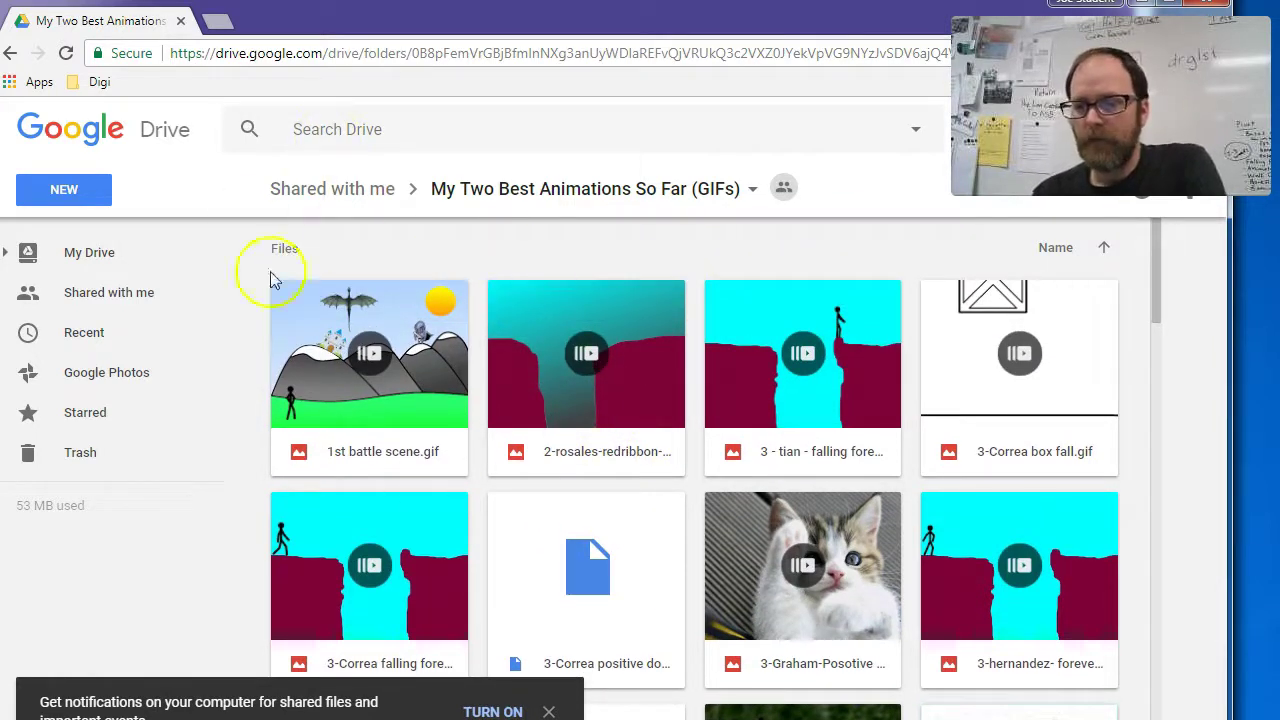
scroll(363, 357, "down", 15)
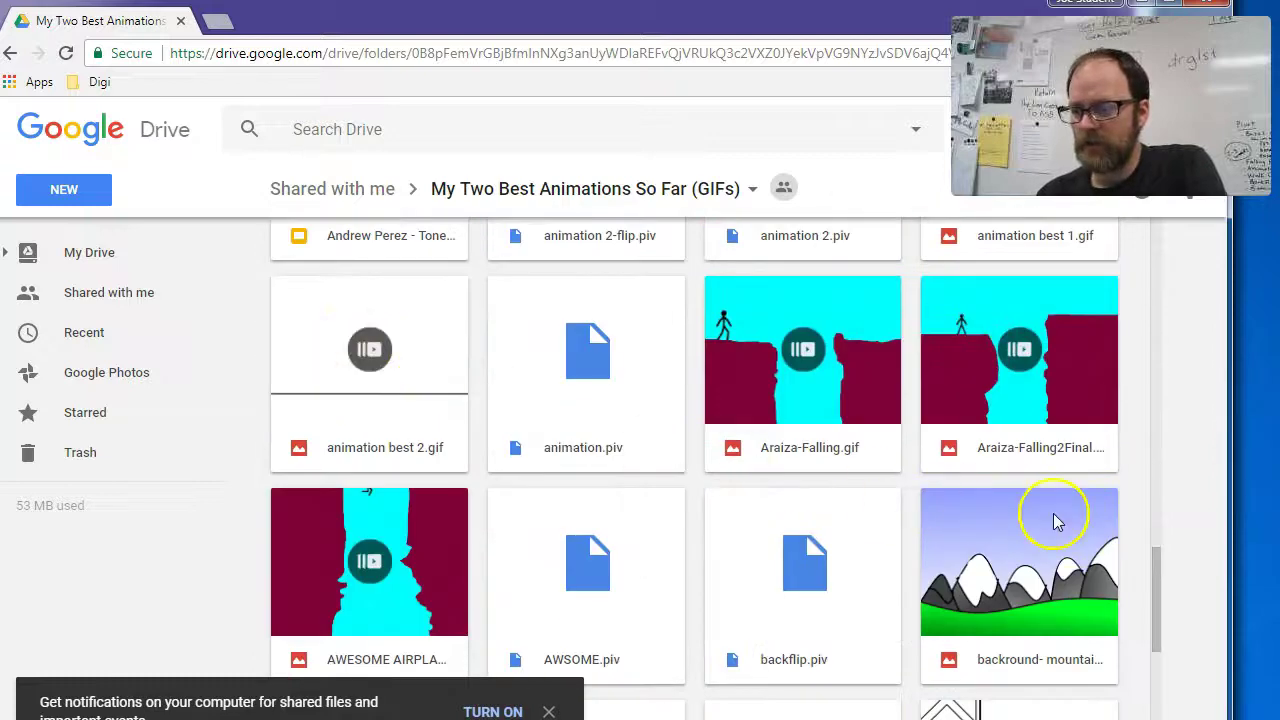
left_click_drag(1156, 595, 1107, 265)
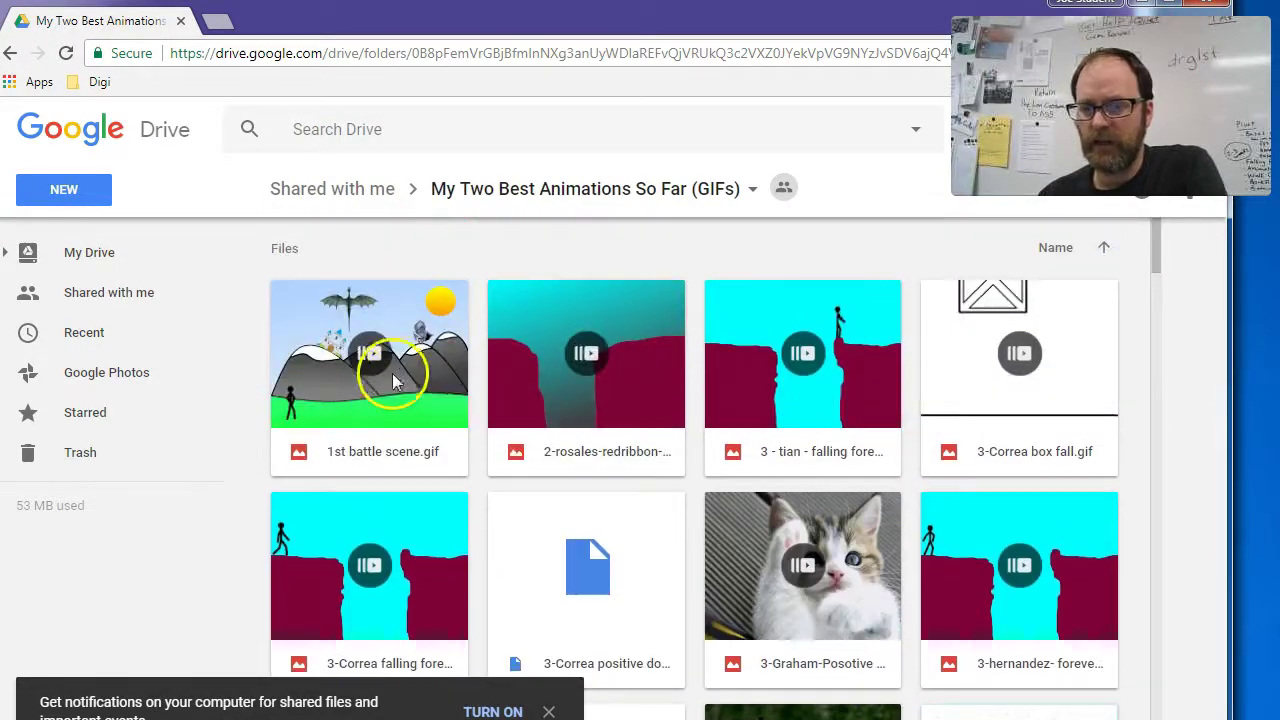
left_click(359, 383)
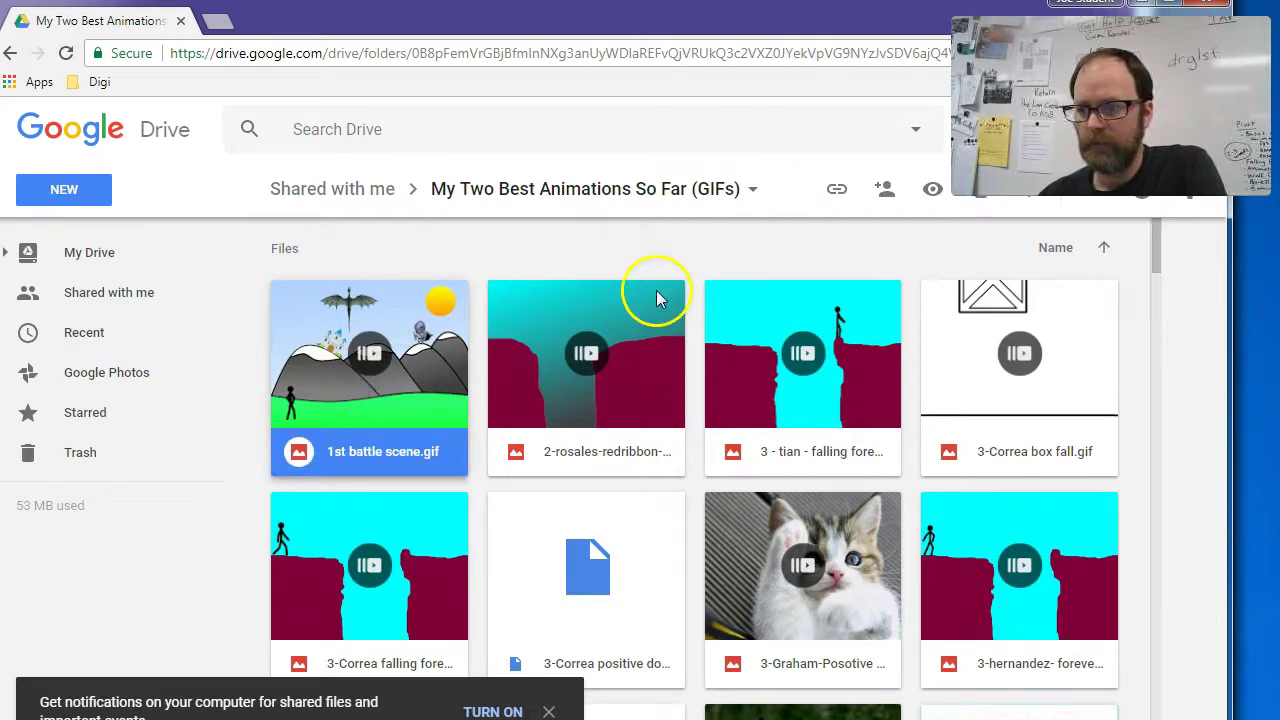
- Preview 1st battle scene.gif full-size, dismiss the notifications banner, and return to the folder
double_click(366, 354)
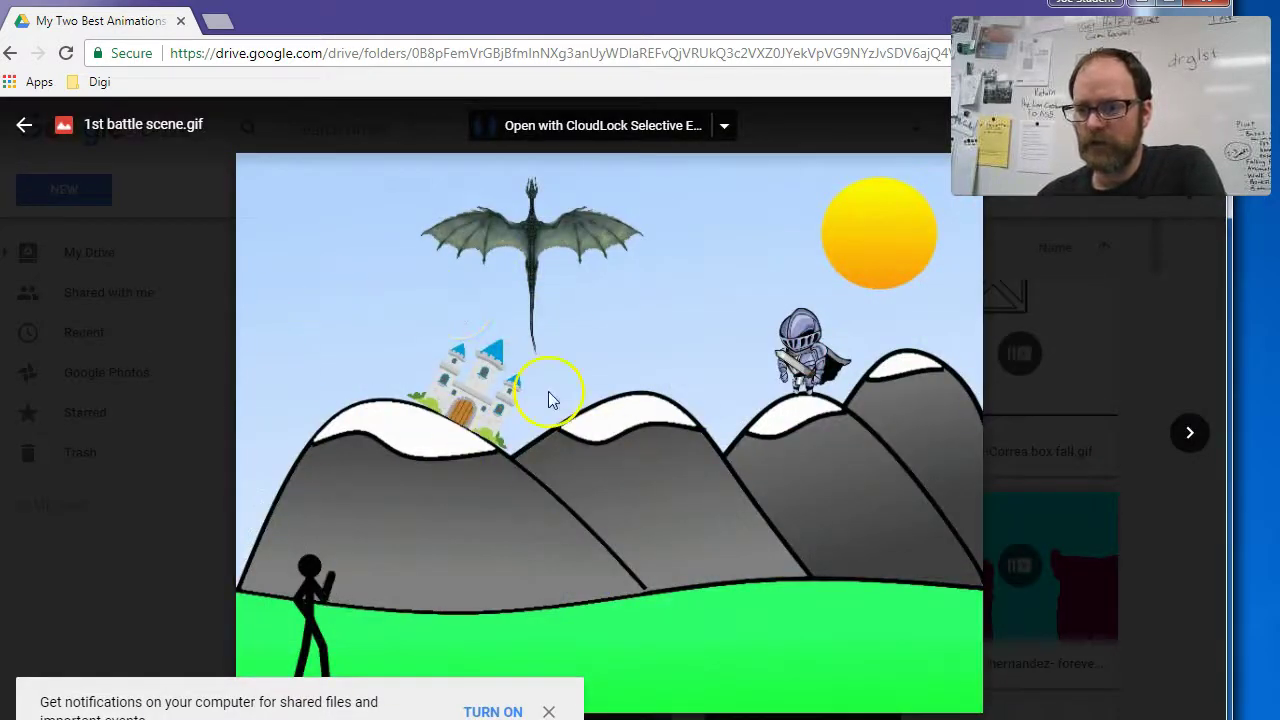
left_click(549, 711)
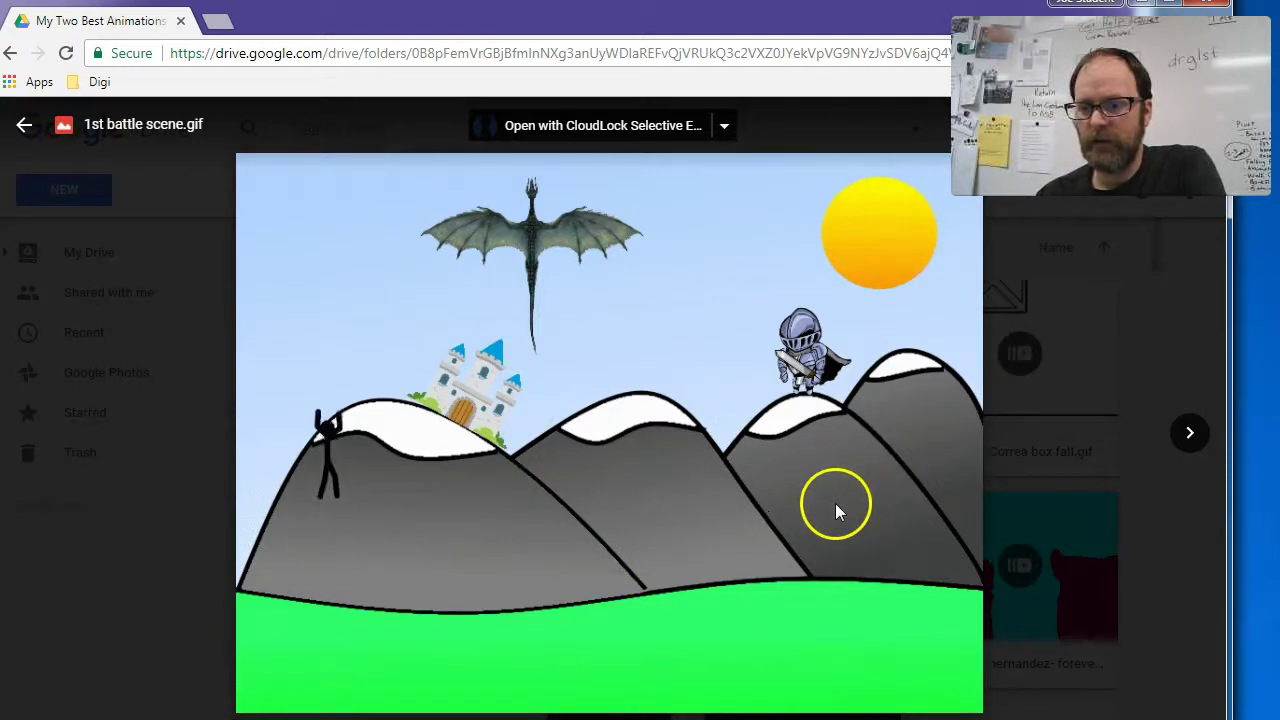
mouse_move(537, 16)
left_mouse_down()
mouse_move(455, 20)
mouse_move(515, 13)
left_mouse_up()
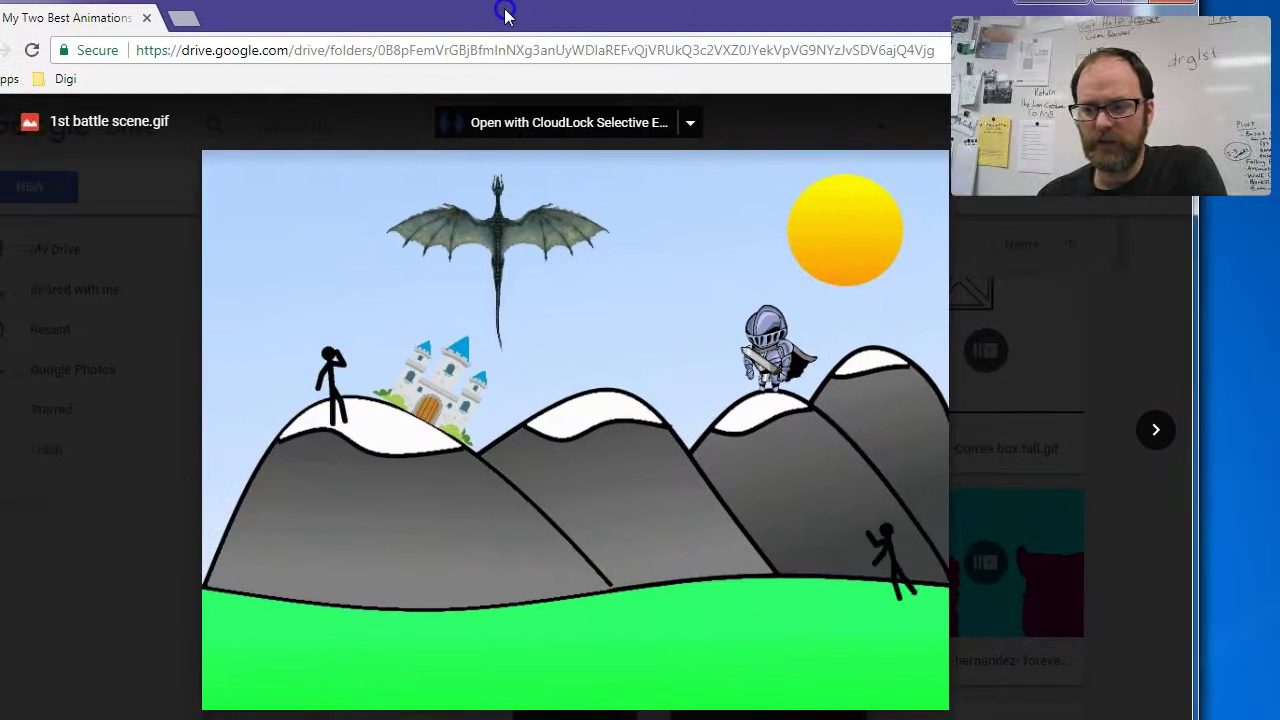
left_click_drag(400, 16, 329, 29)
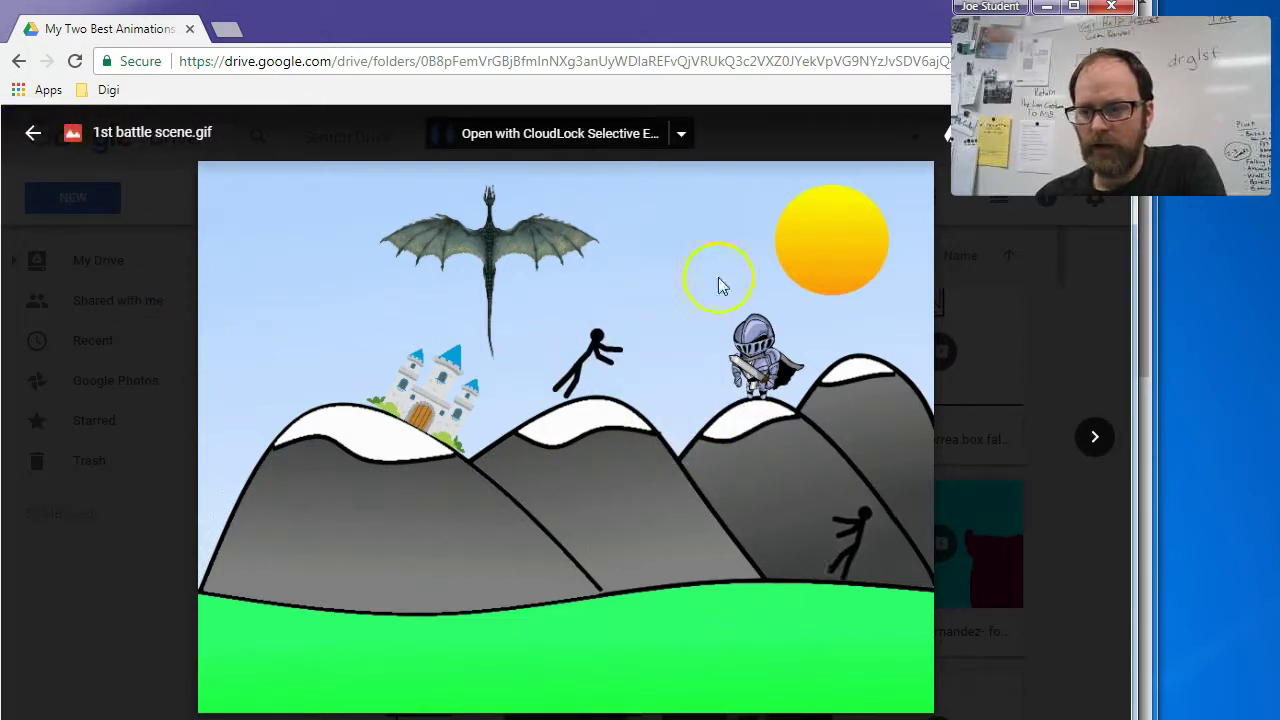
left_click(33, 133)
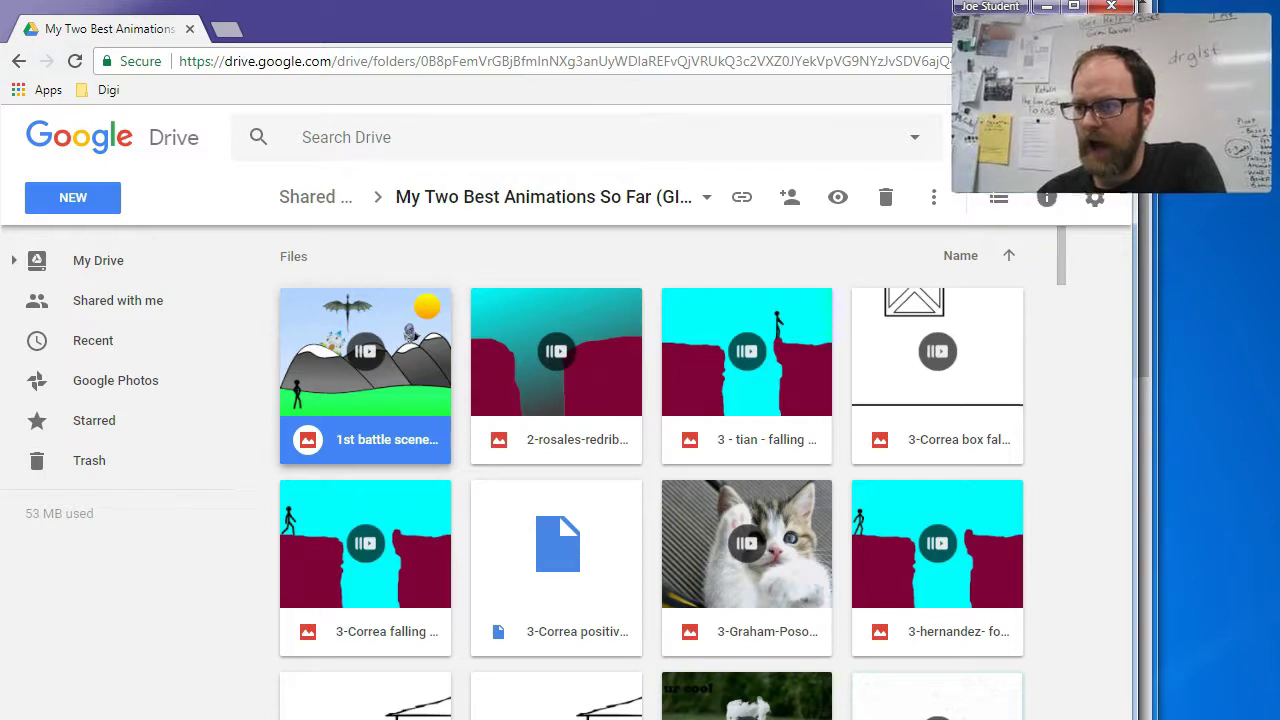
- Show the details panel for 1st battle scene.gif and read its Activity history for the uploader
left_click(1058, 205)
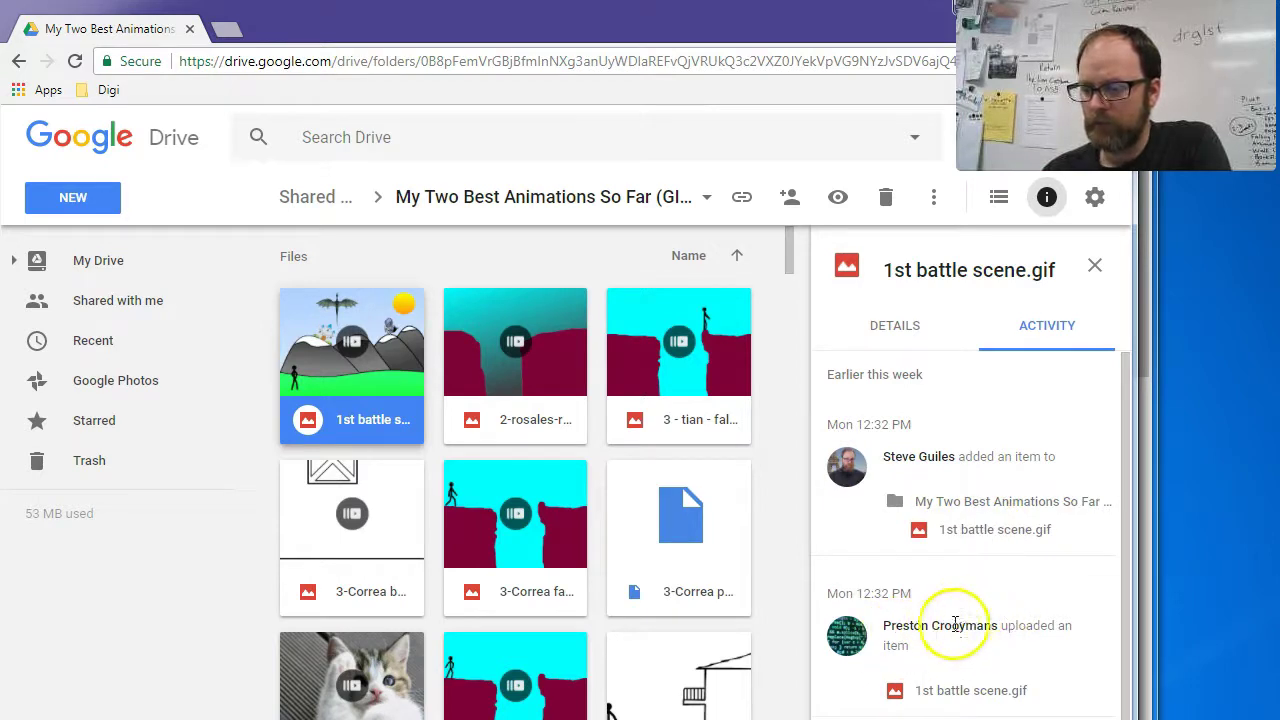
scroll(980, 612, "down", 1)
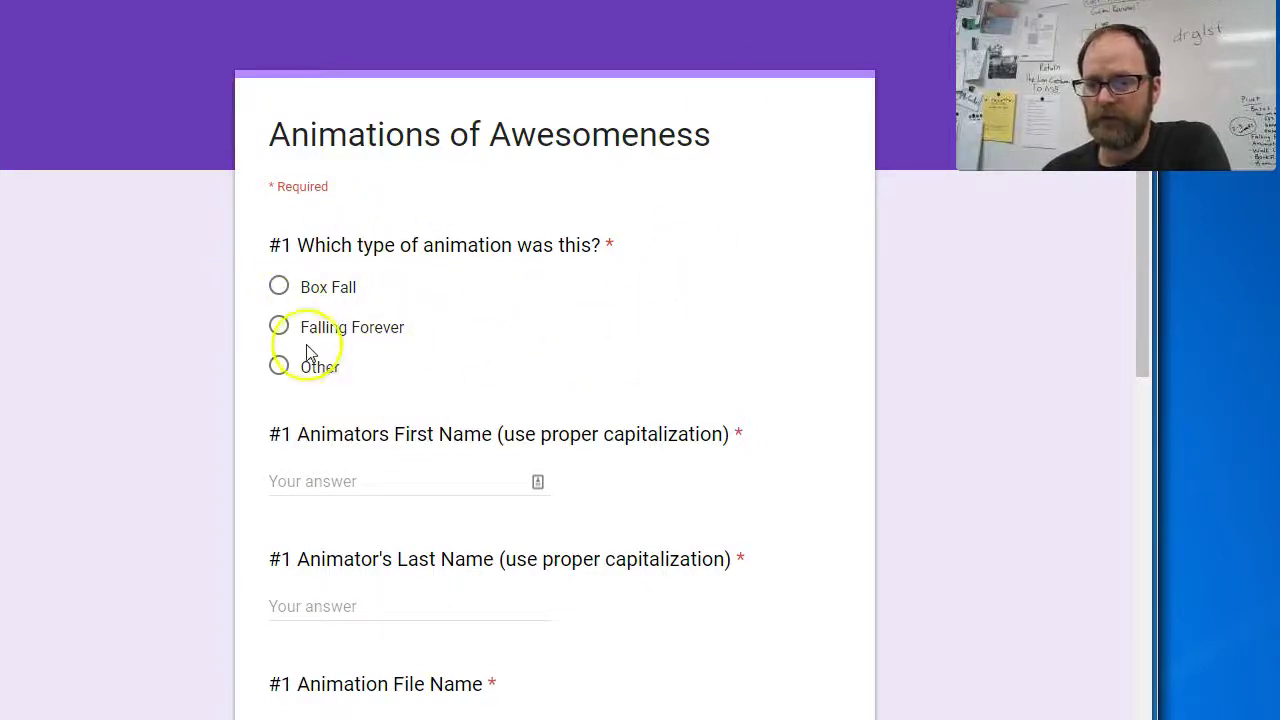
- Answer #1's animation type with Other and enter the animator's first and last name
left_click(278, 366)
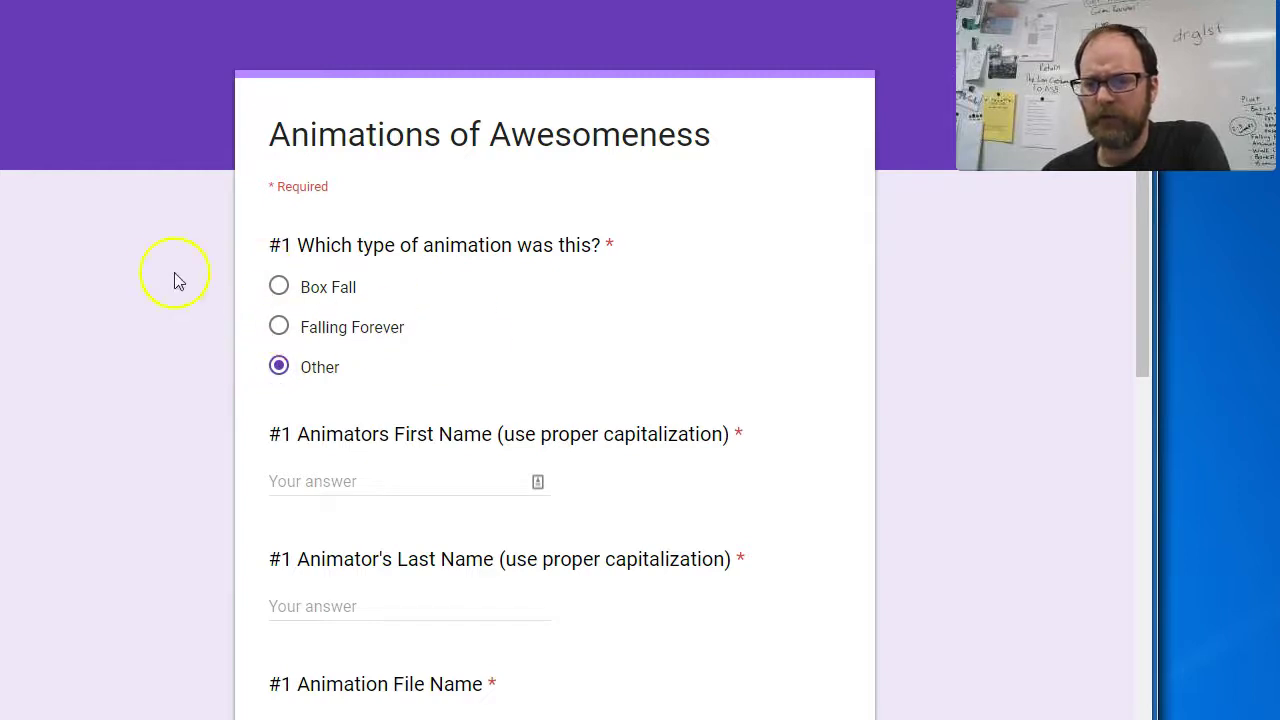
left_click(354, 481)
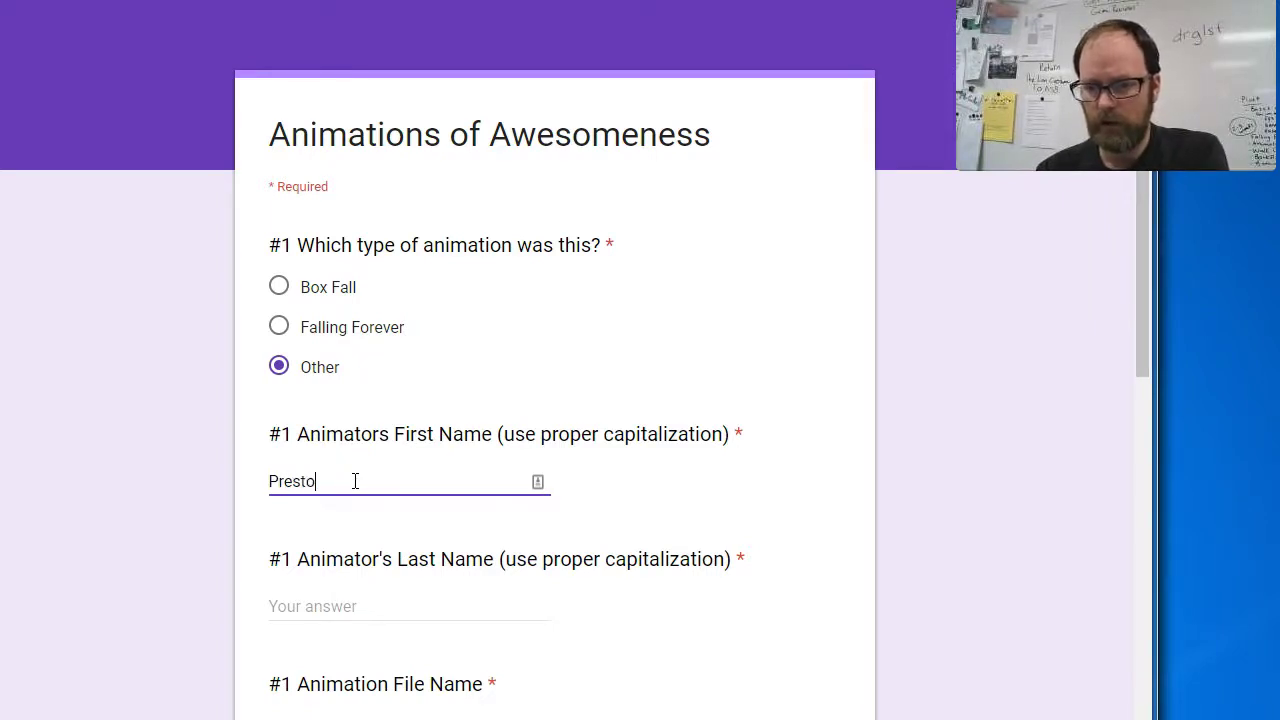
left_click(331, 606)
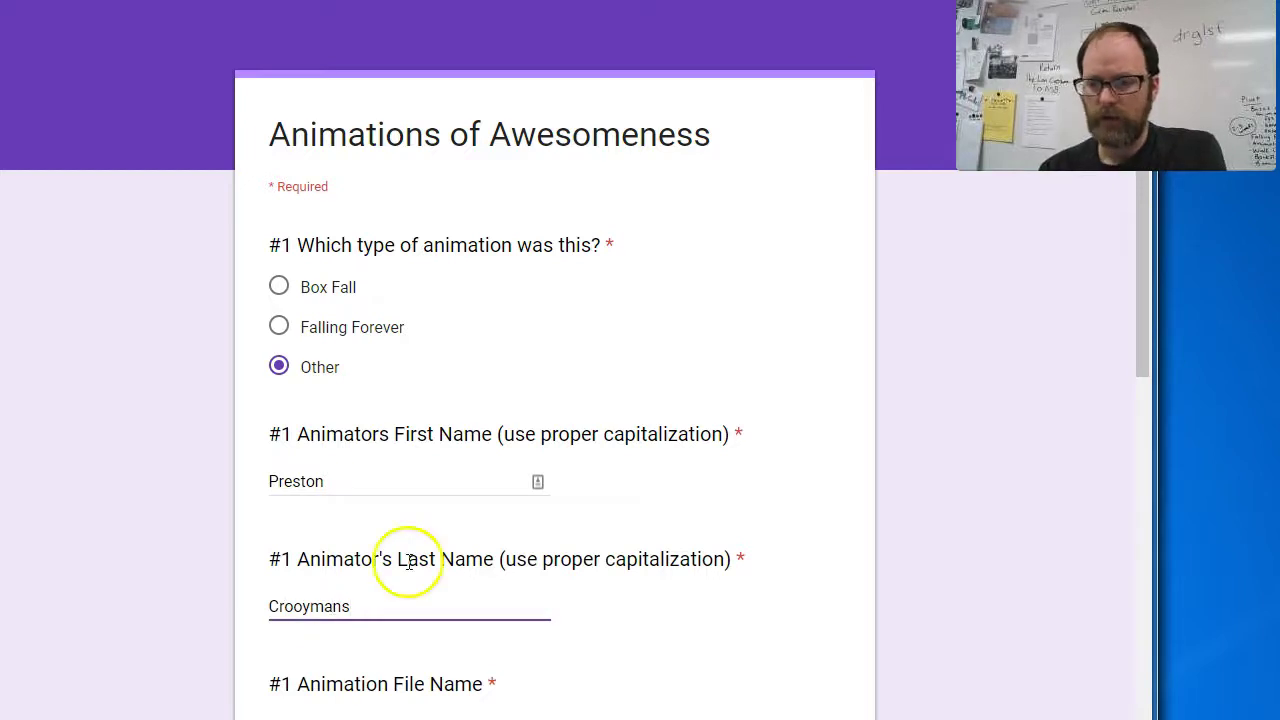
scroll(408, 560, "down", 3)
- Focus the #1 Animation File Name field, then select the GIF's file name in Drive's Activity panel
left_click(370, 431)
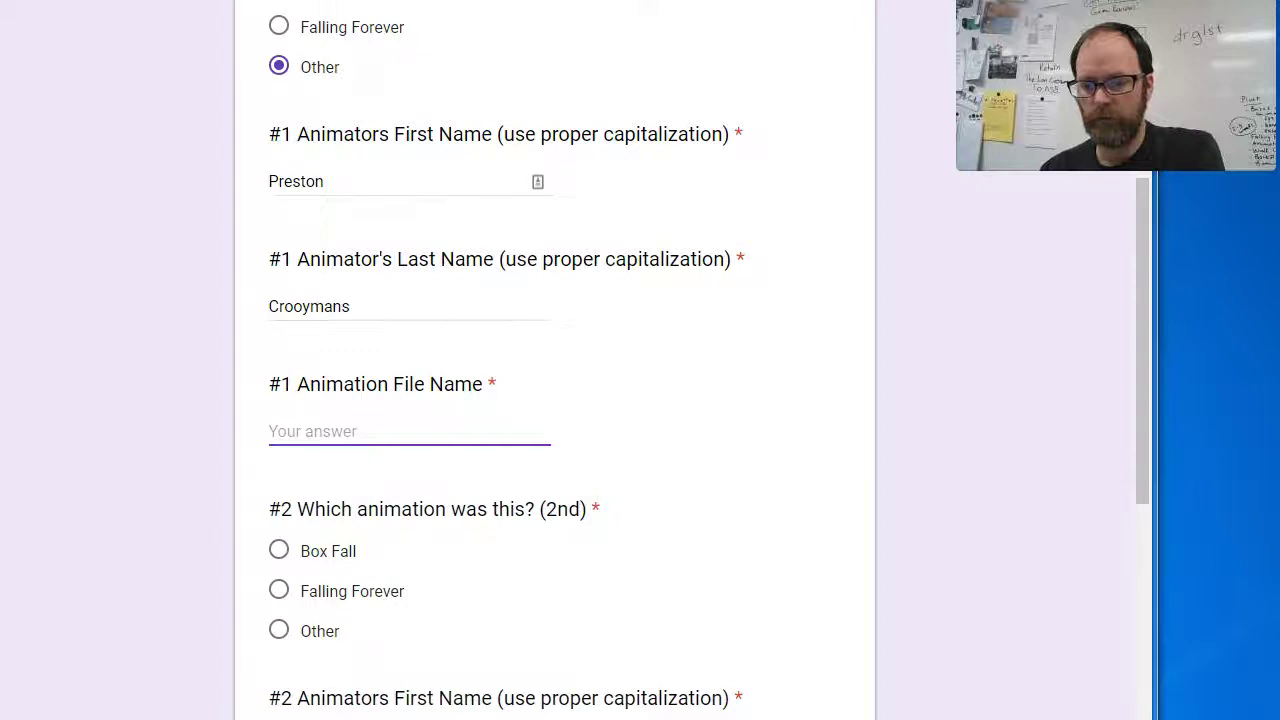
key("alt+Tab")
left_click(913, 686)
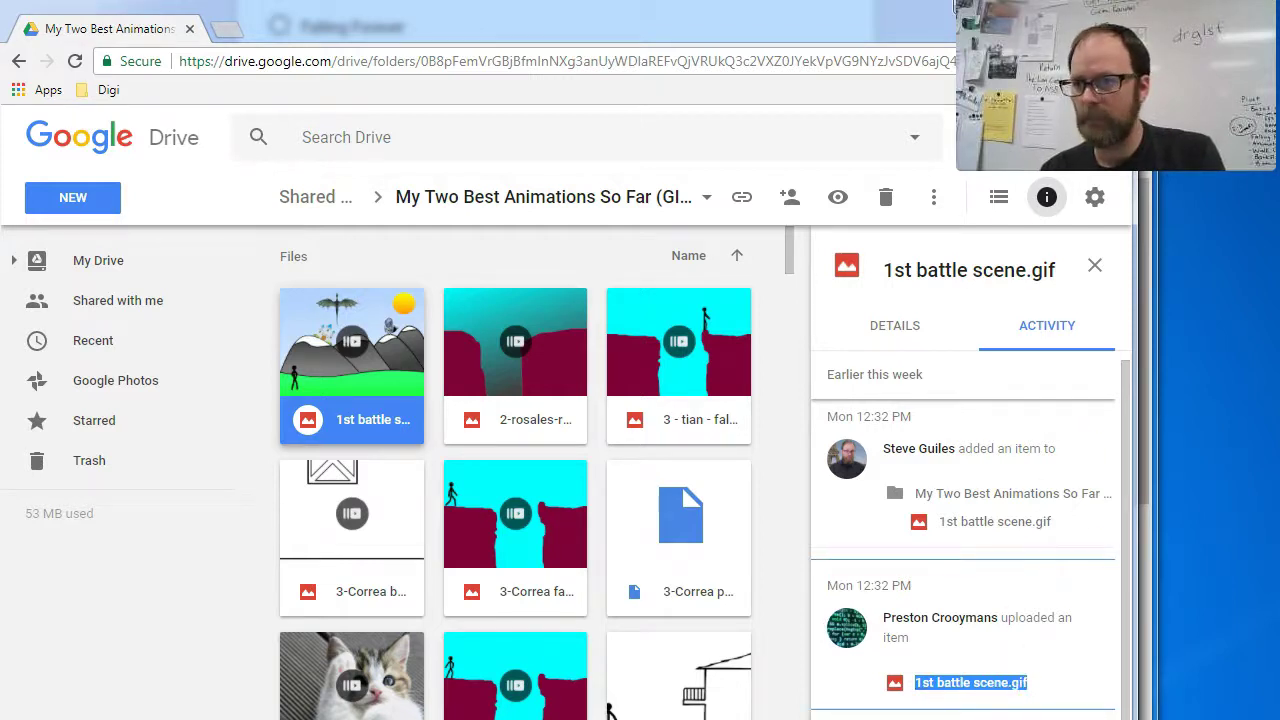
- Paste '1st battle scene.gif' into the form's #1 Animation File Name answer
left_click(491, 431)
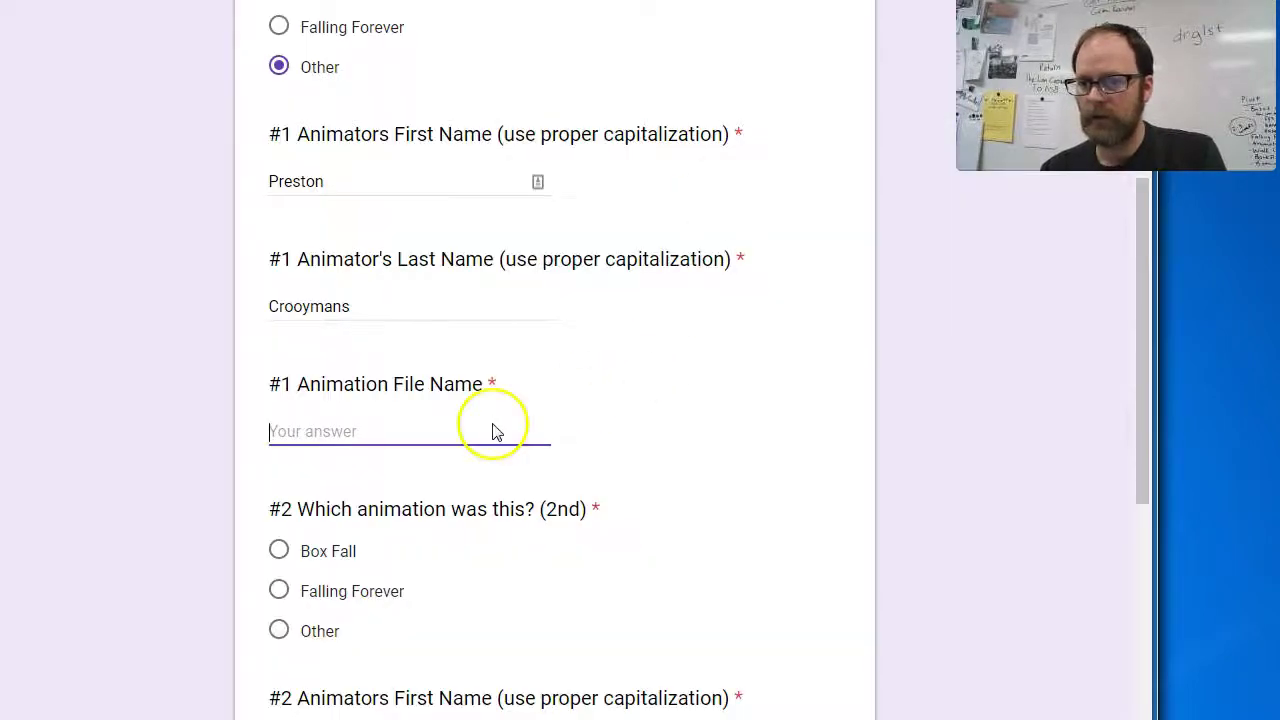
left_click(323, 423)
type("1st battle scene.gif")
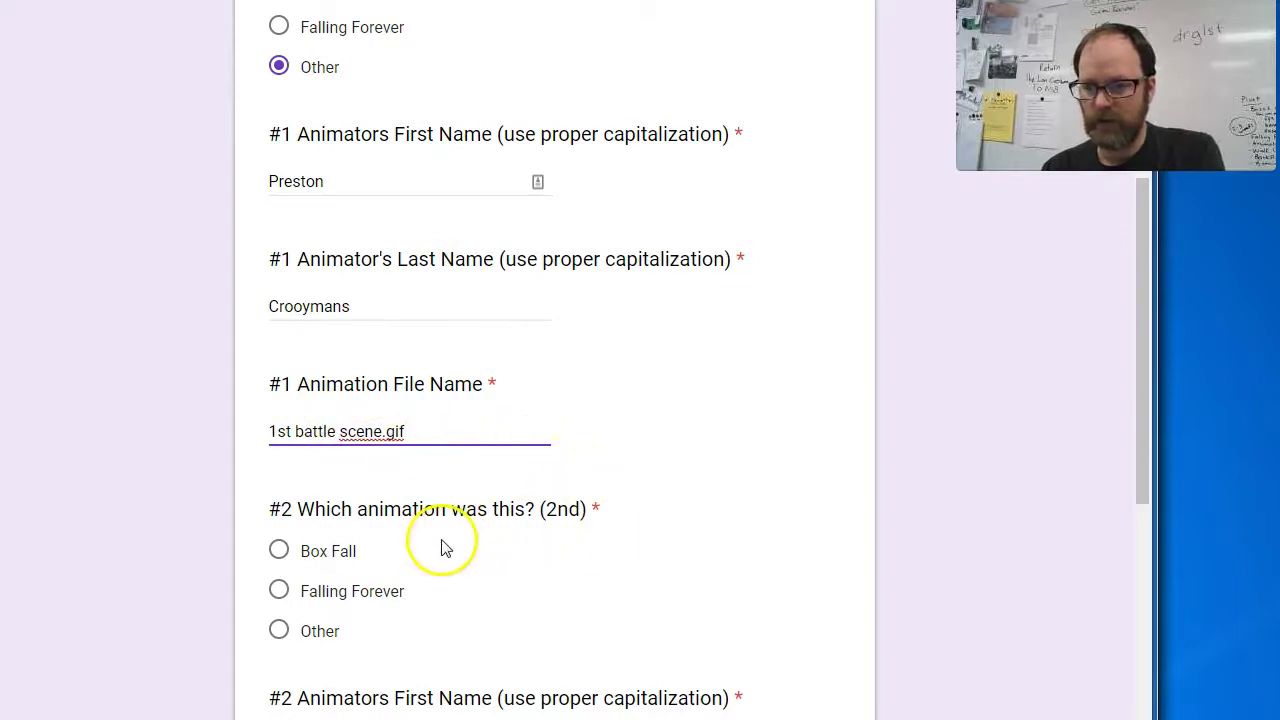
scroll(657, 478, "down", 2)
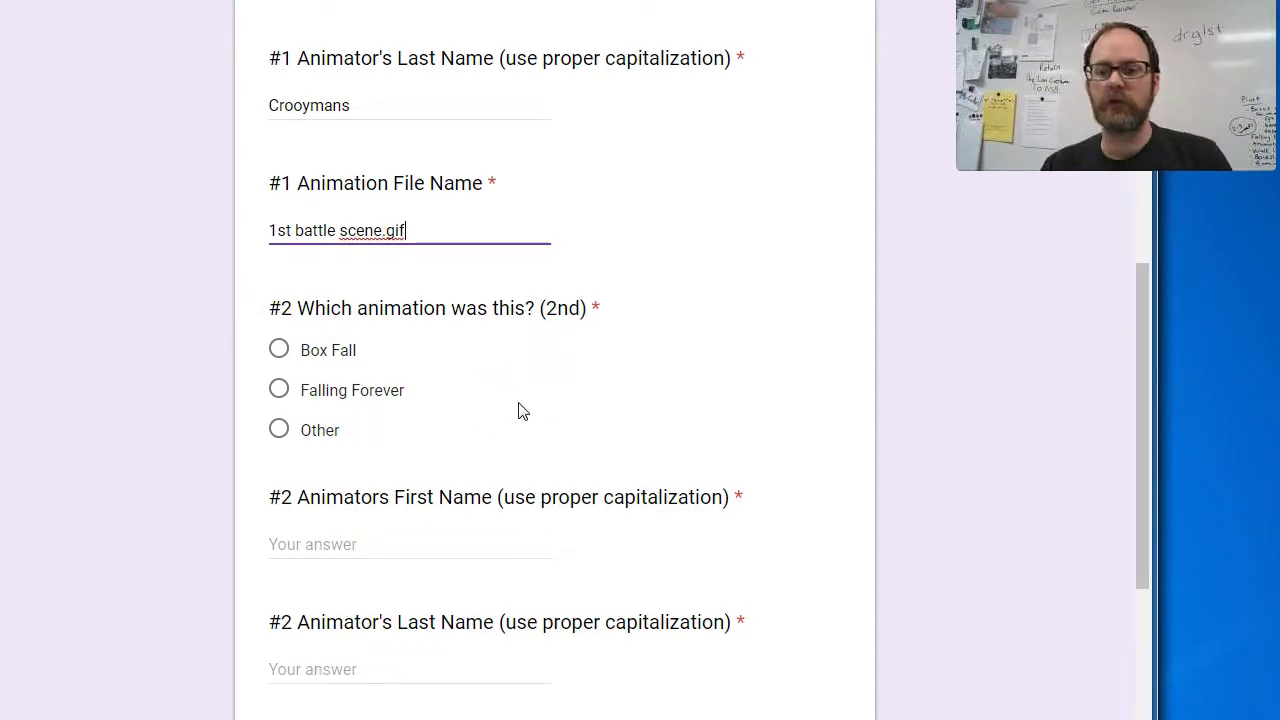
scroll(517, 409, "up", 3)
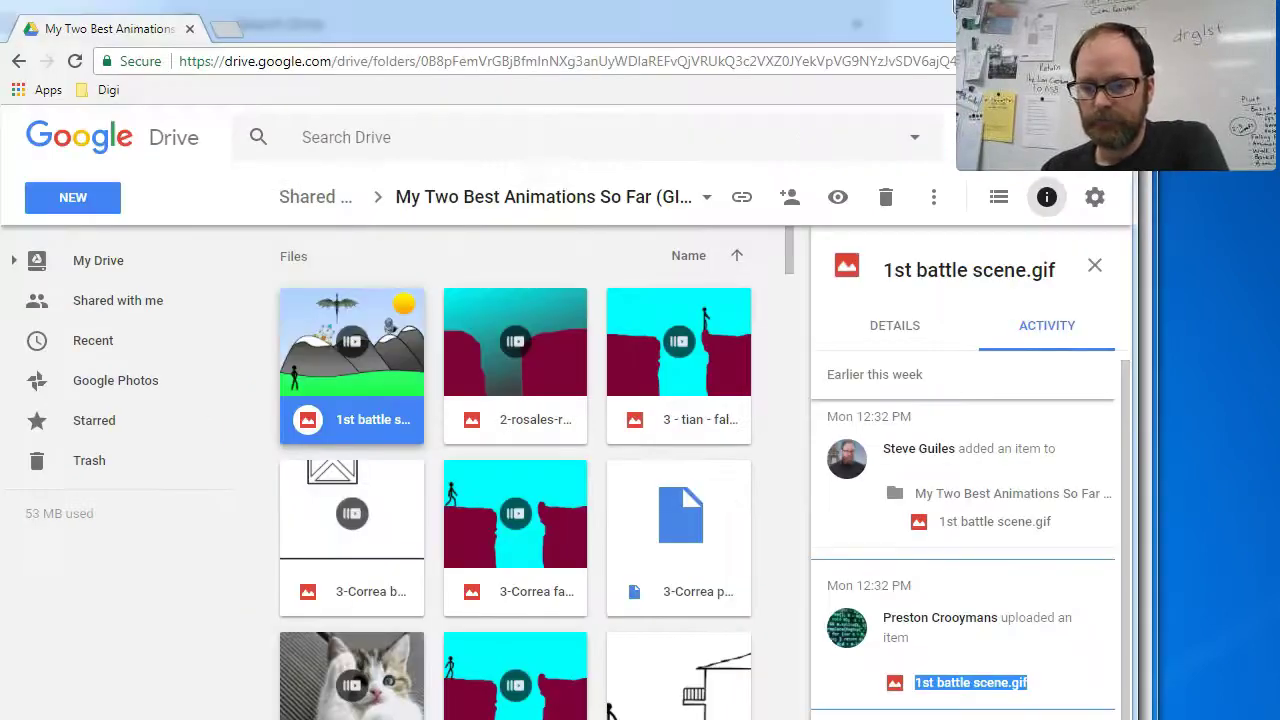
- Scroll down through the Drive folder's animation files
scroll(365, 512, "down", 5)
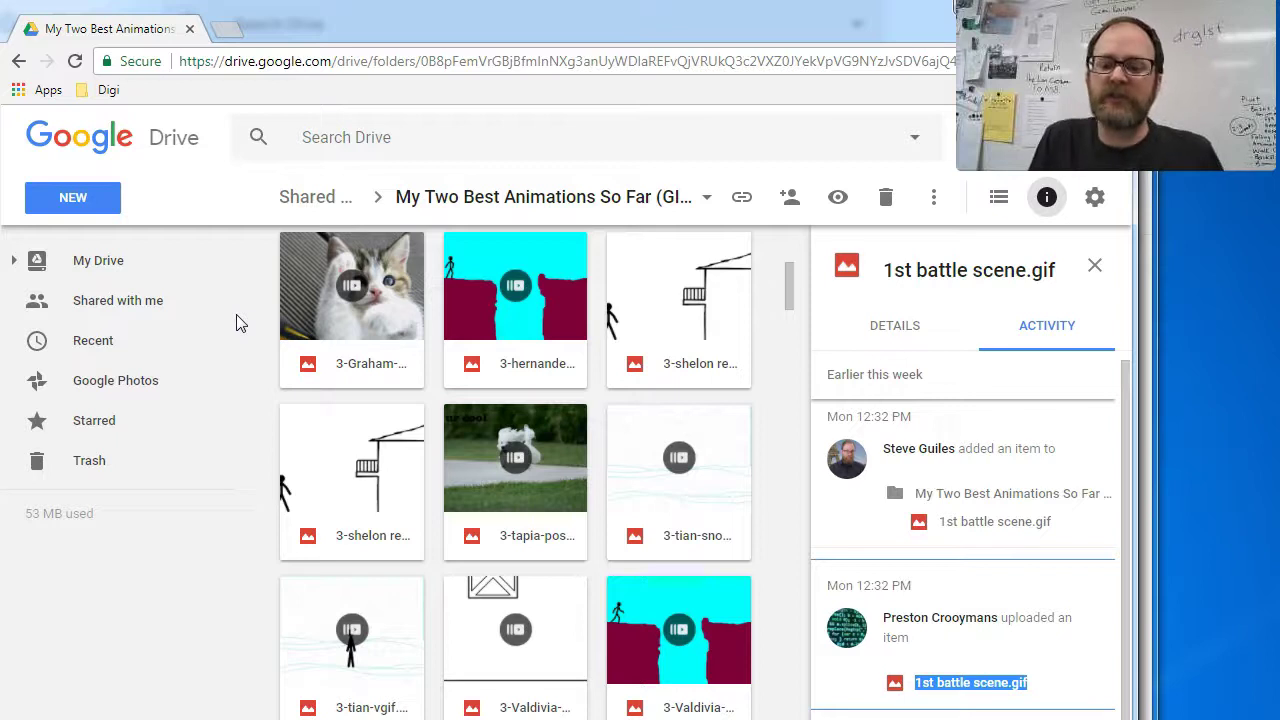
scroll(530, 430, "down", 3)
scroll(537, 432, "down", 8)
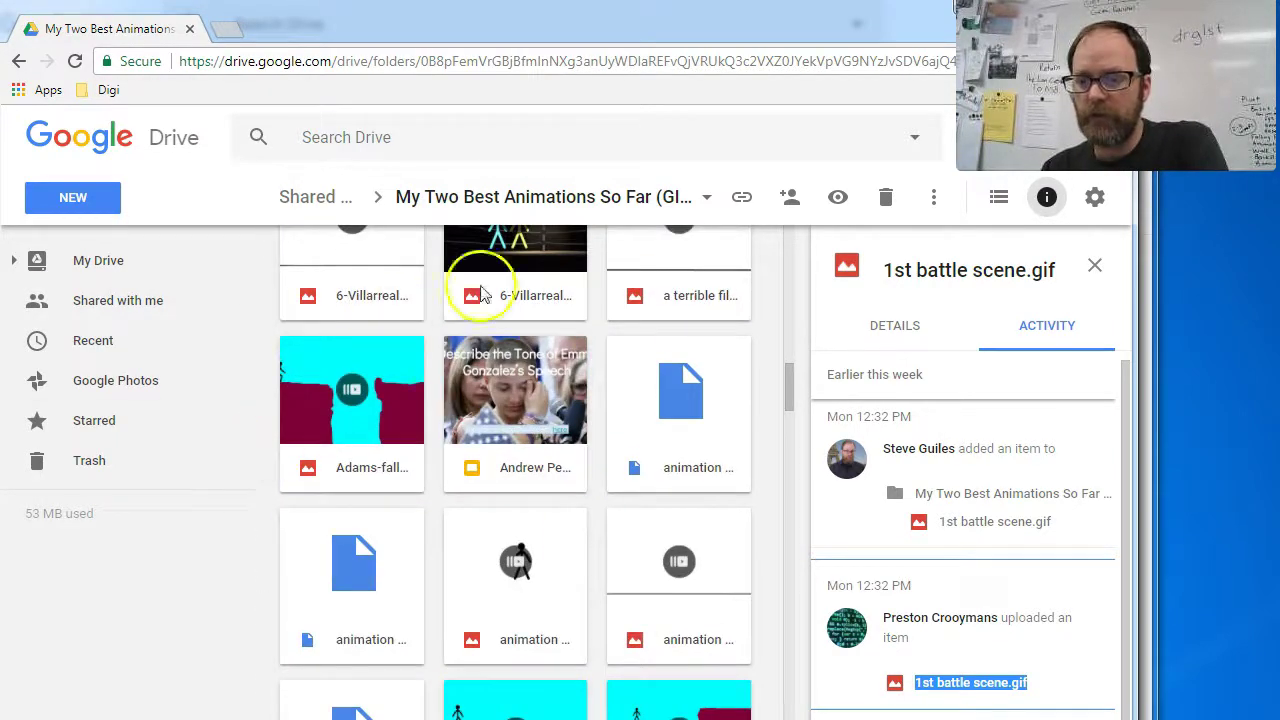
scroll(503, 429, "down", 4)
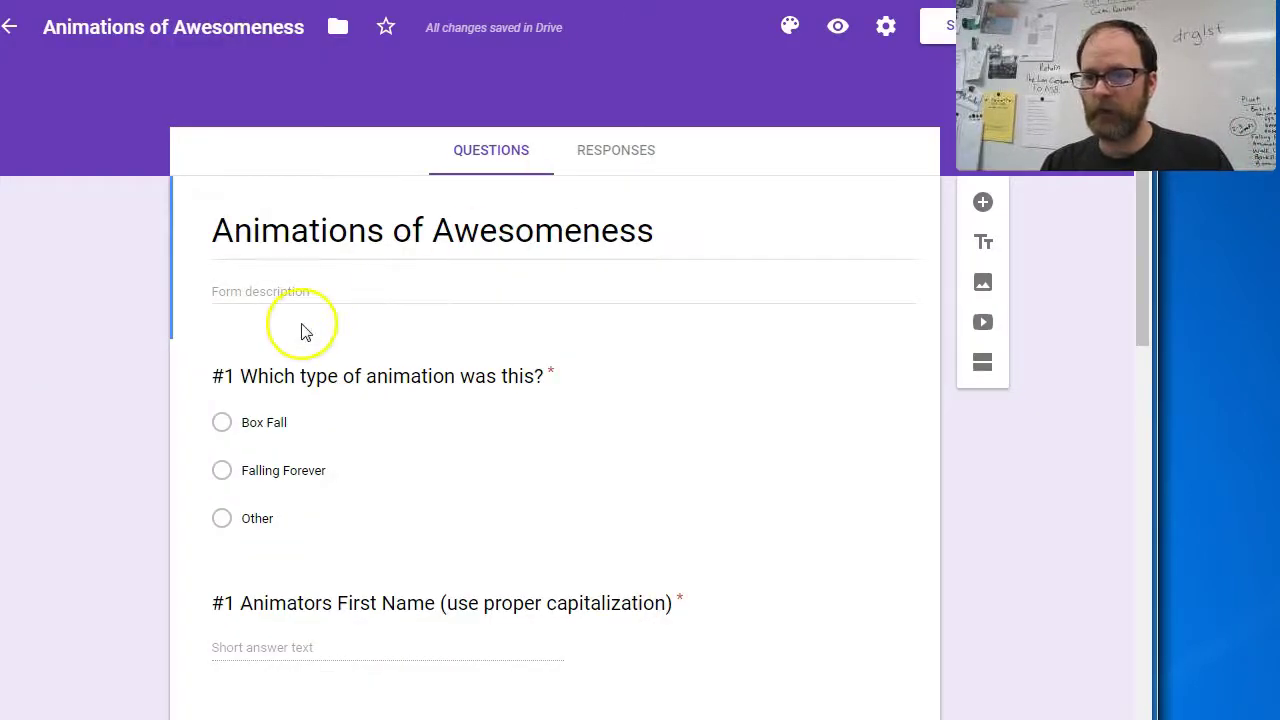
scroll(305, 332, "down", 2)
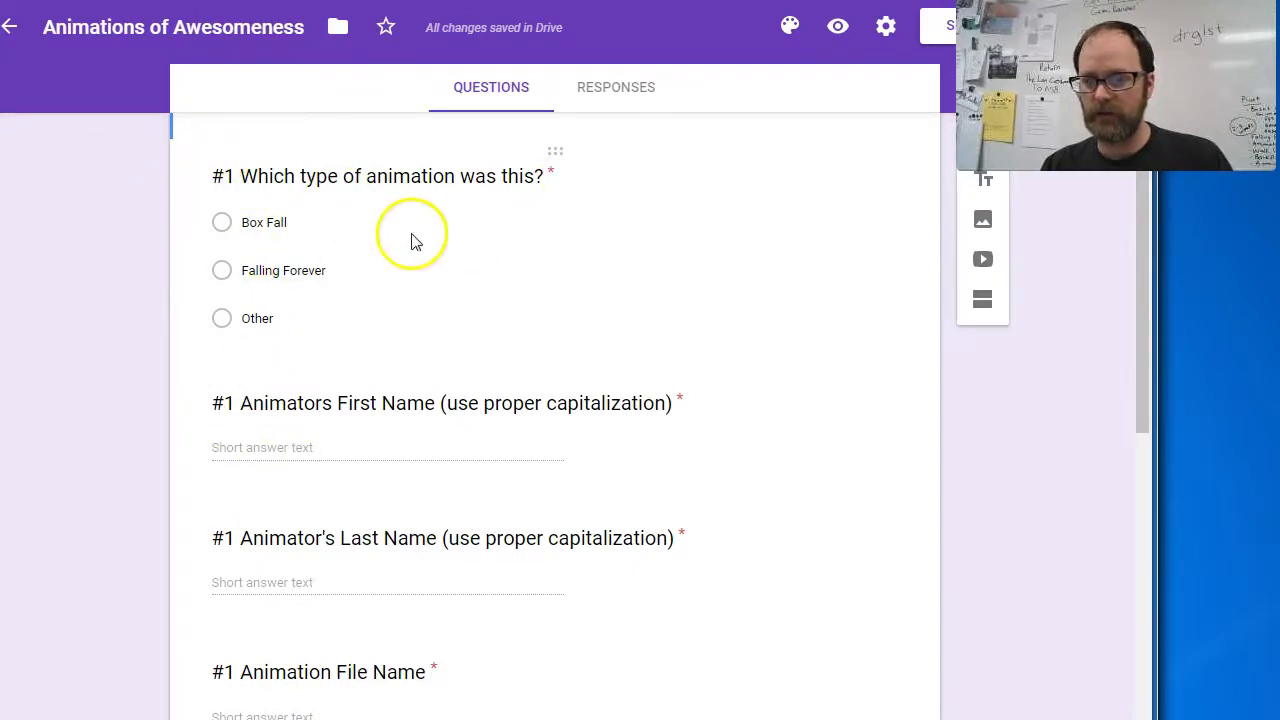
- Review the #1 and #2 questions in the form editor, then hide Drive's file details panel
scroll(414, 240, "down", 2)
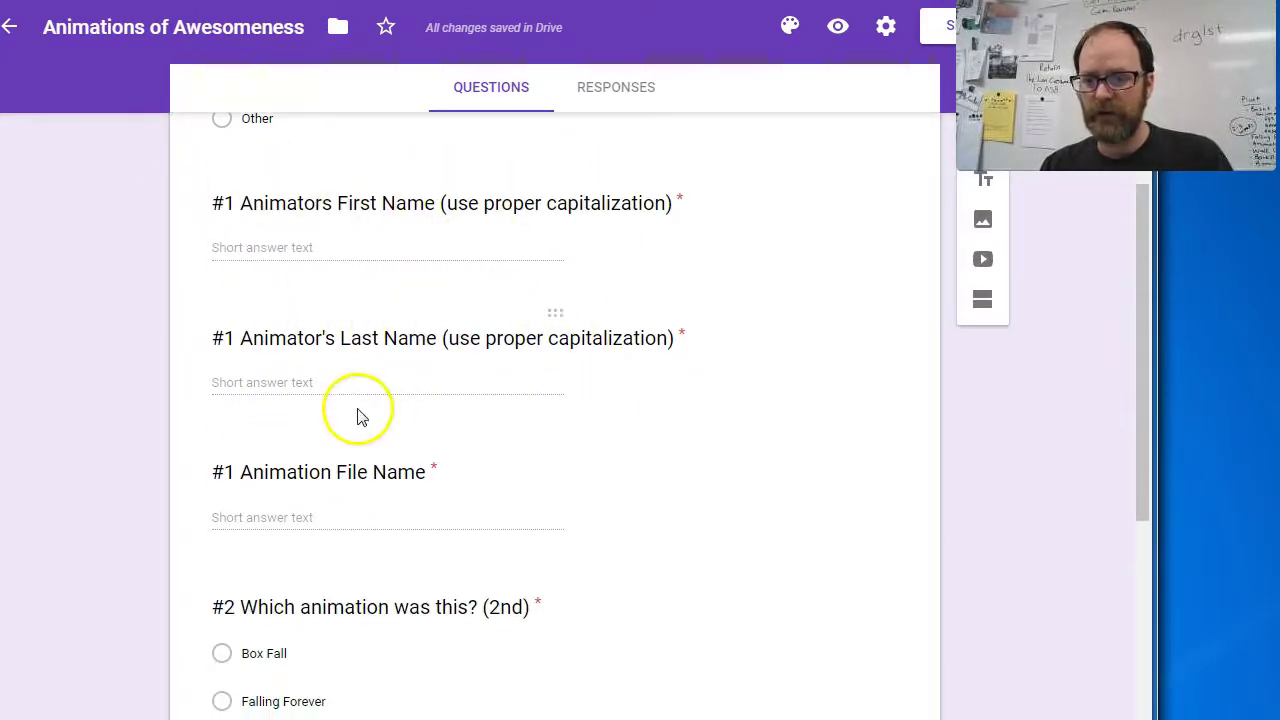
scroll(357, 414, "down", 2)
scroll(594, 294, "down", 3)
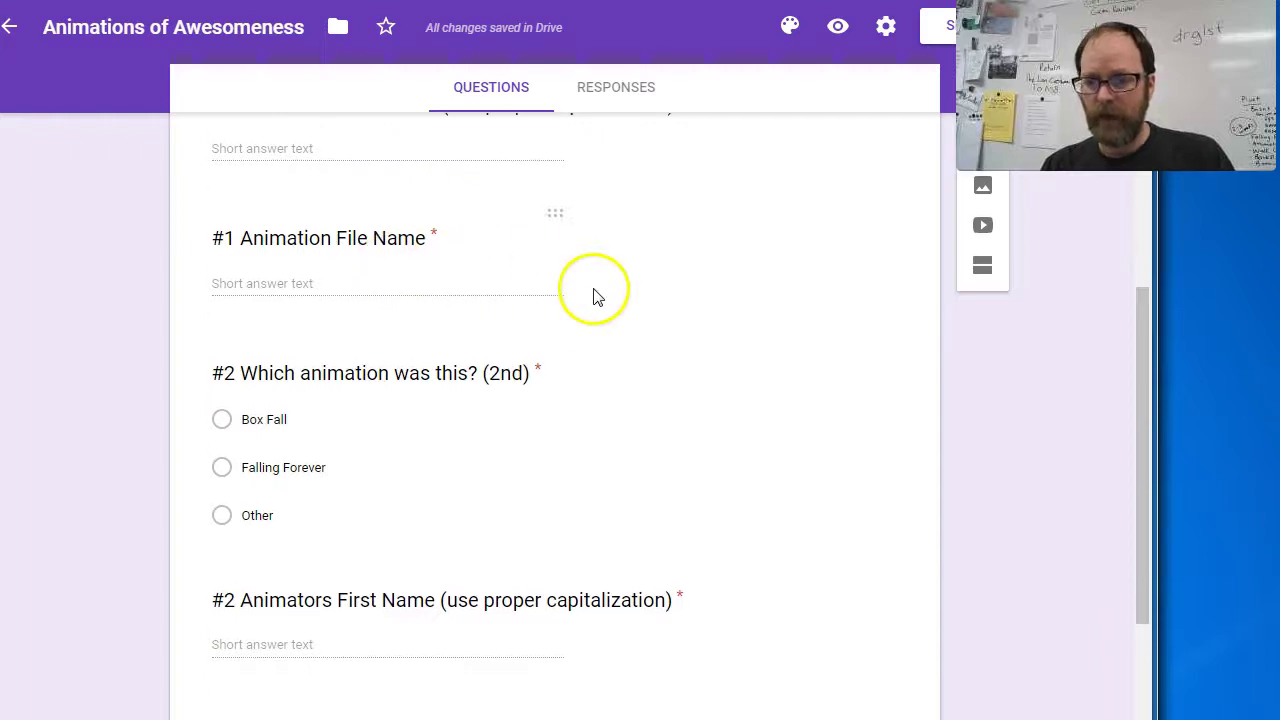
scroll(194, 149, "up", 1)
scroll(237, 443, "down", 1)
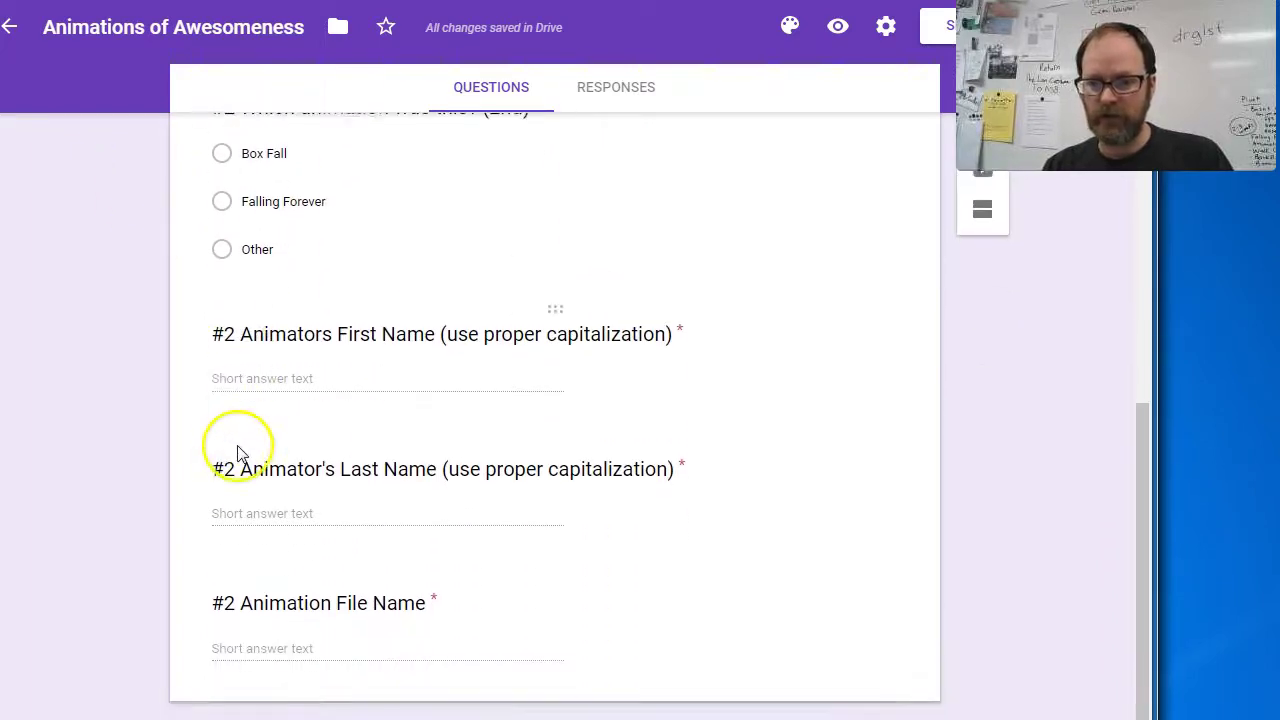
scroll(237, 443, "up", 2)
scroll(327, 439, "down", 2)
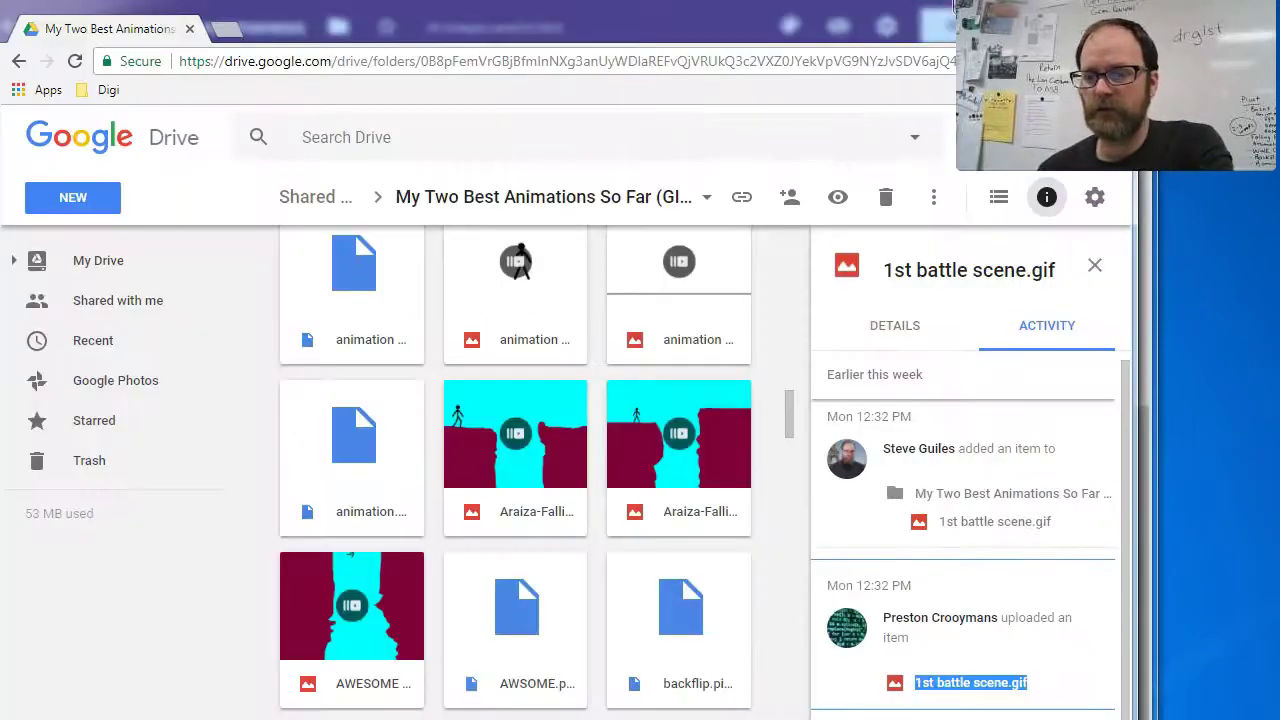
left_click(1046, 197)
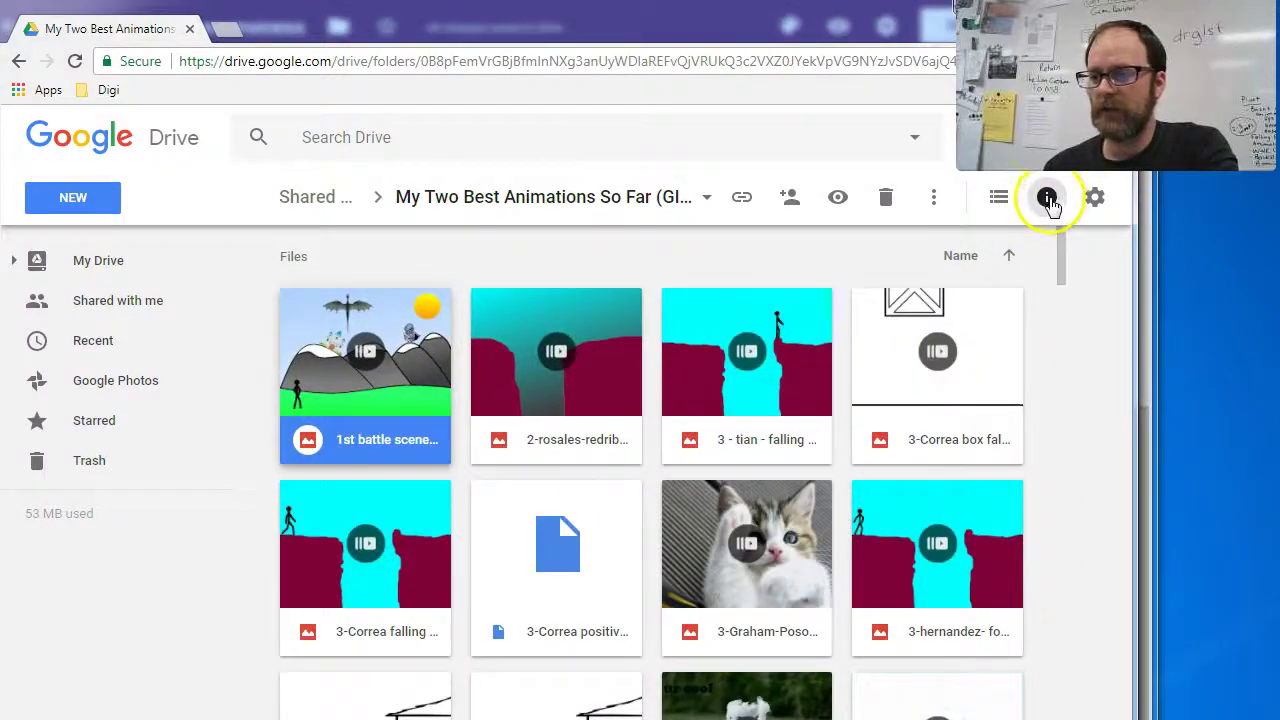